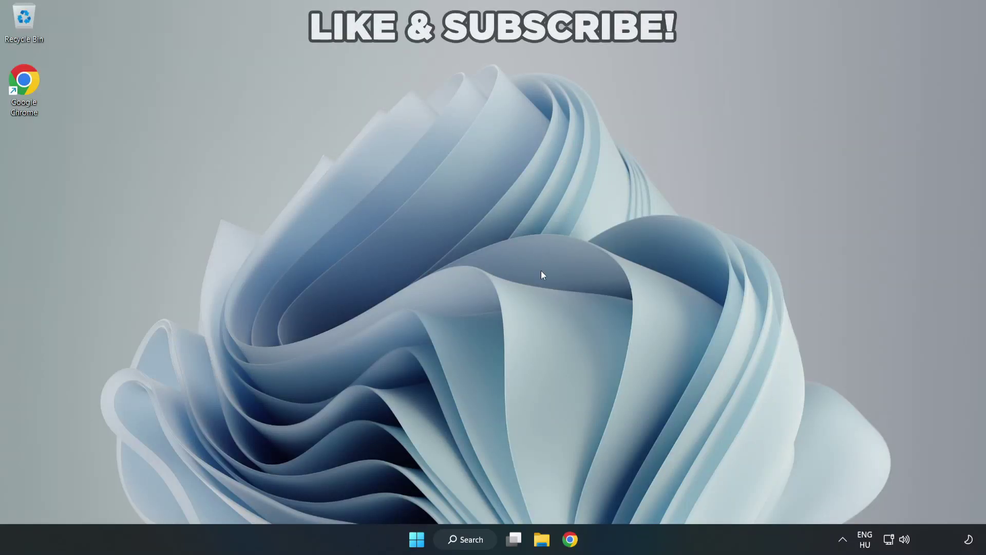
- Switch Quick Settings audio output from CABLE Input to Speakers (High Definition Audio Device)
left_click(907, 541)
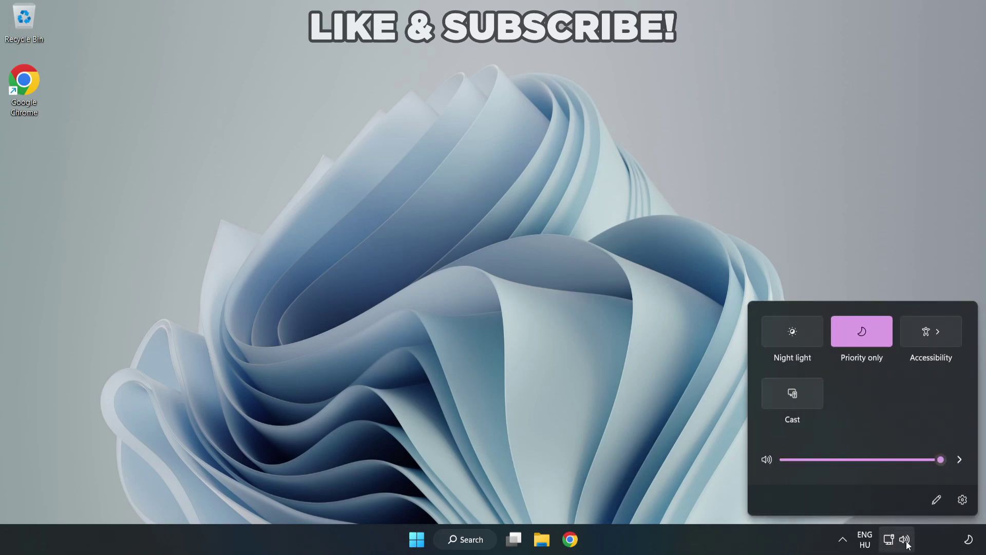
left_click(960, 461)
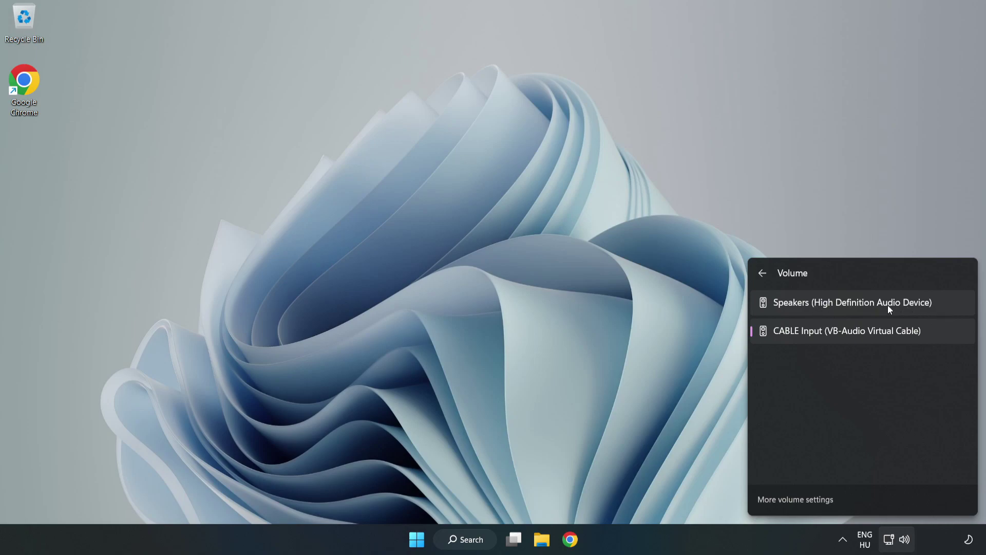
left_click(950, 307)
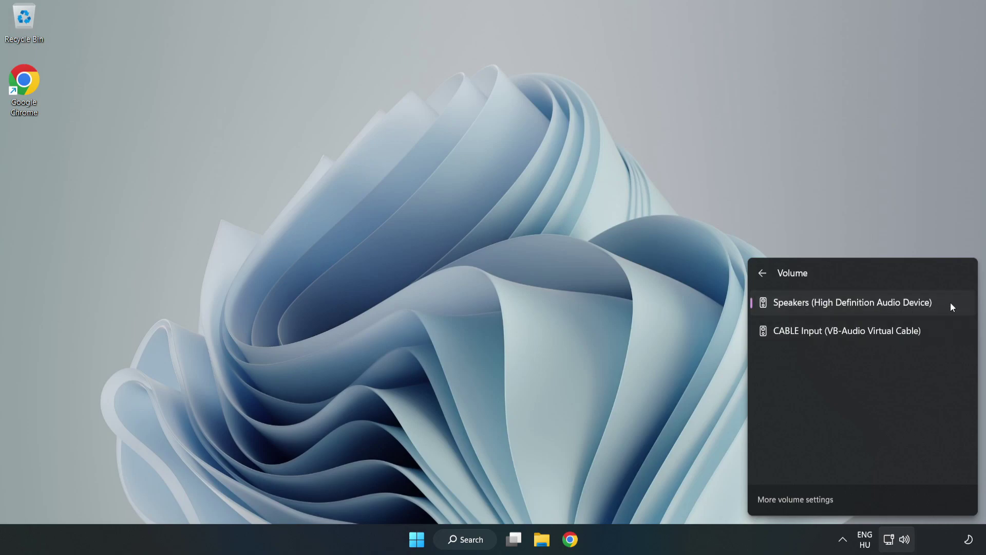
left_click(479, 264)
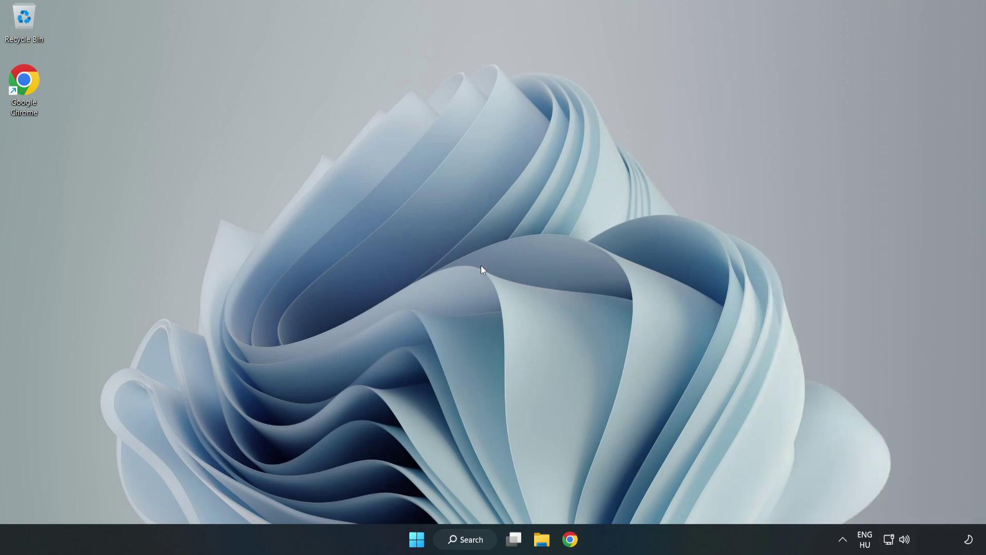
- Reset all sound devices and app volumes in the Volume mixer, then close Settings
right_click(907, 542)
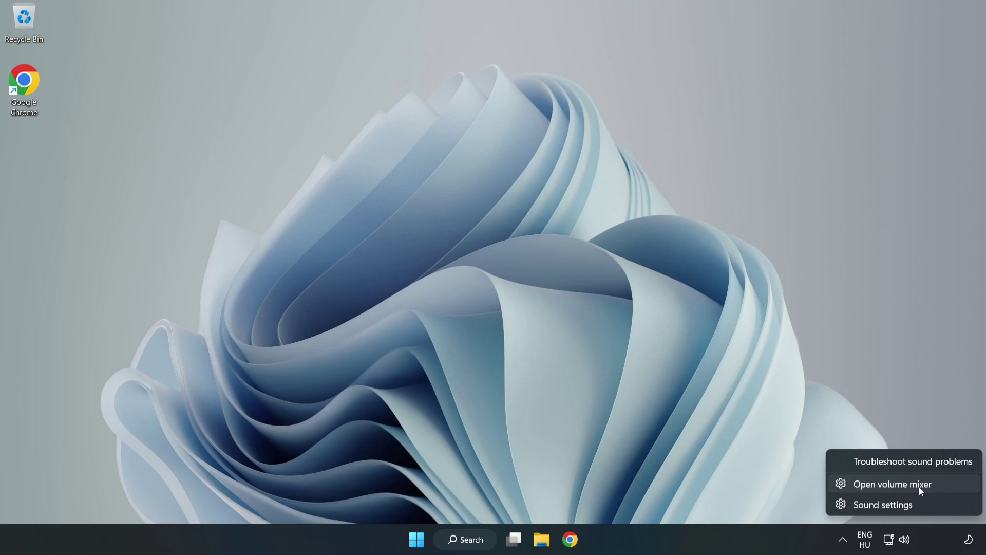
left_click(946, 486)
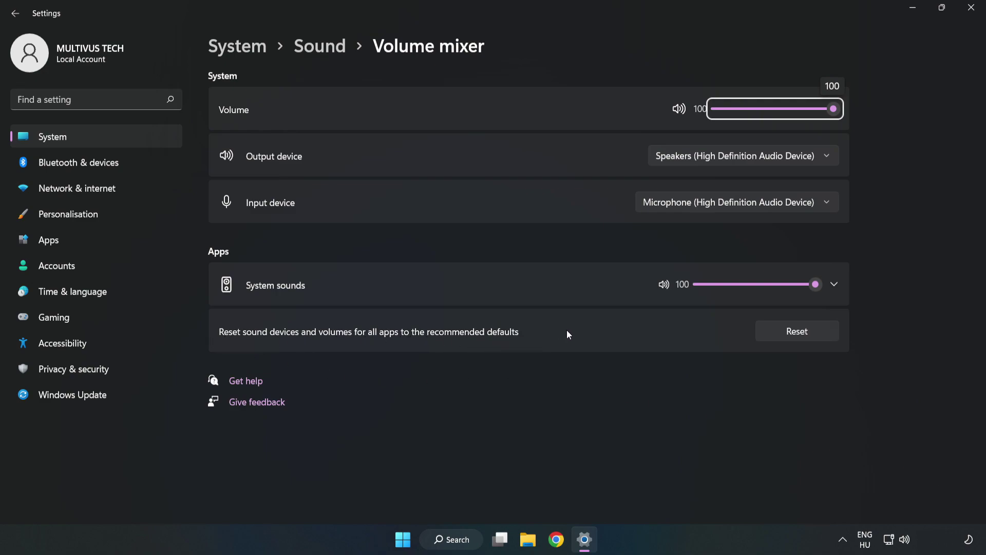
left_click(808, 342)
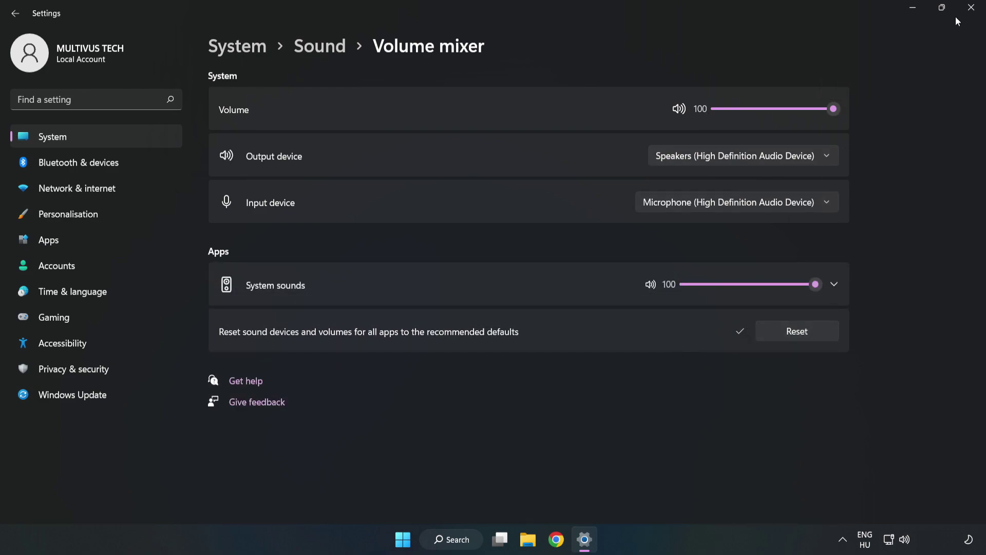
left_click(971, 15)
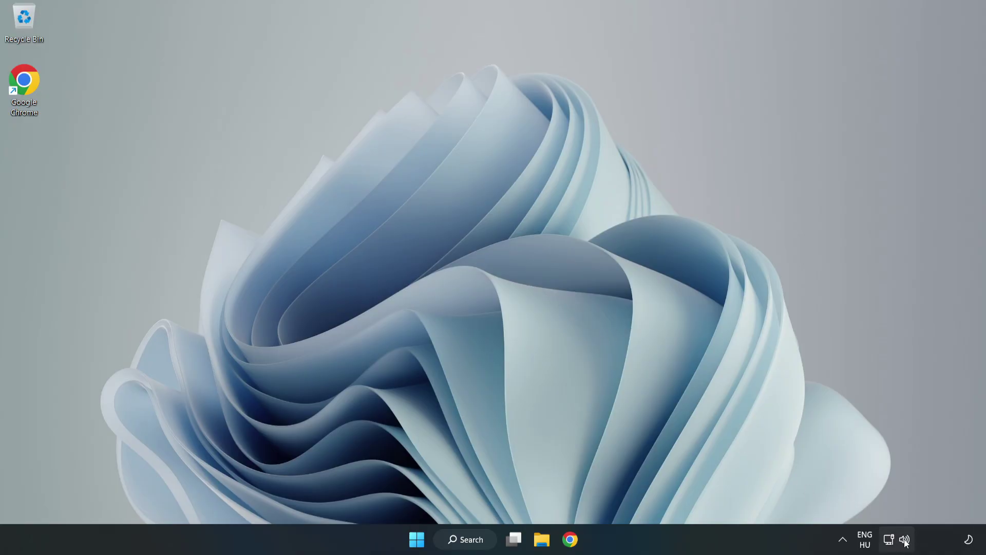
- Open the Sound settings page showing Speakers and Microphone as the selected devices
right_click(905, 542)
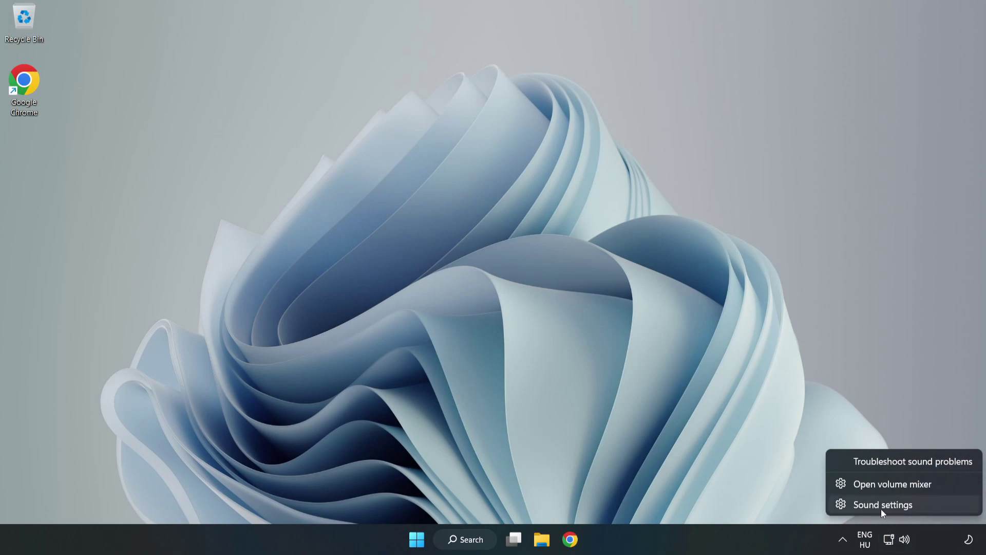
left_click(919, 508)
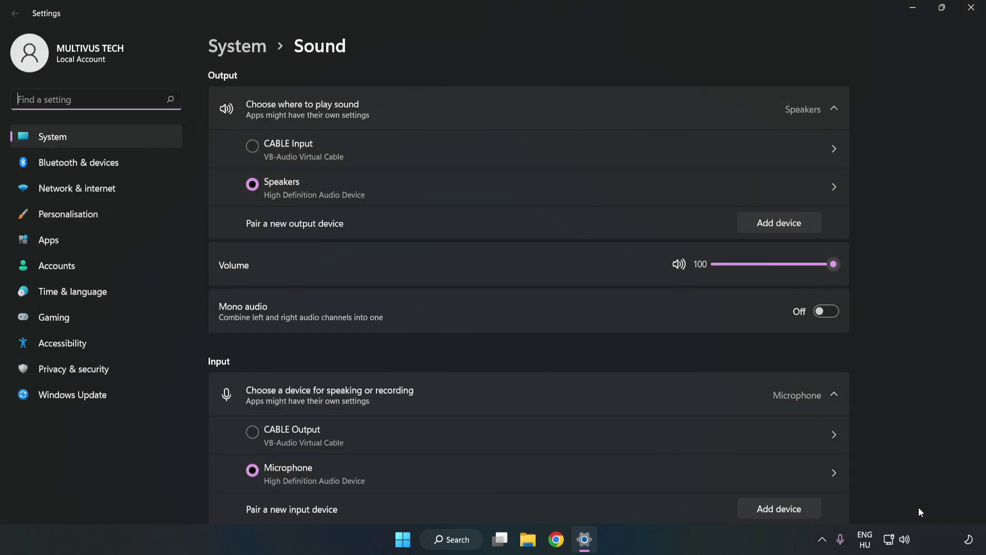
left_click(835, 264)
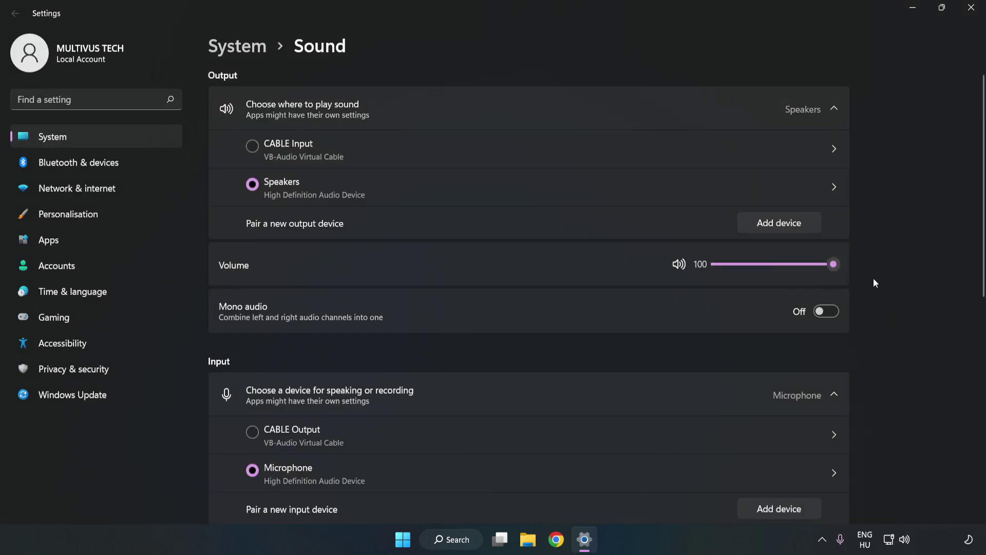
scroll(960, 249, "down", 3)
scroll(961, 251, "down", 2)
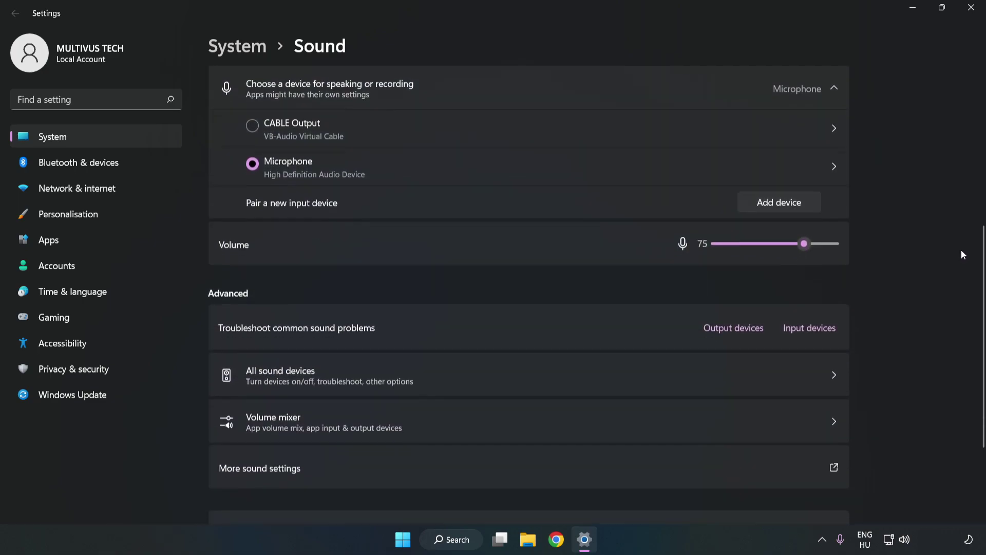
scroll(960, 257, "down", 1)
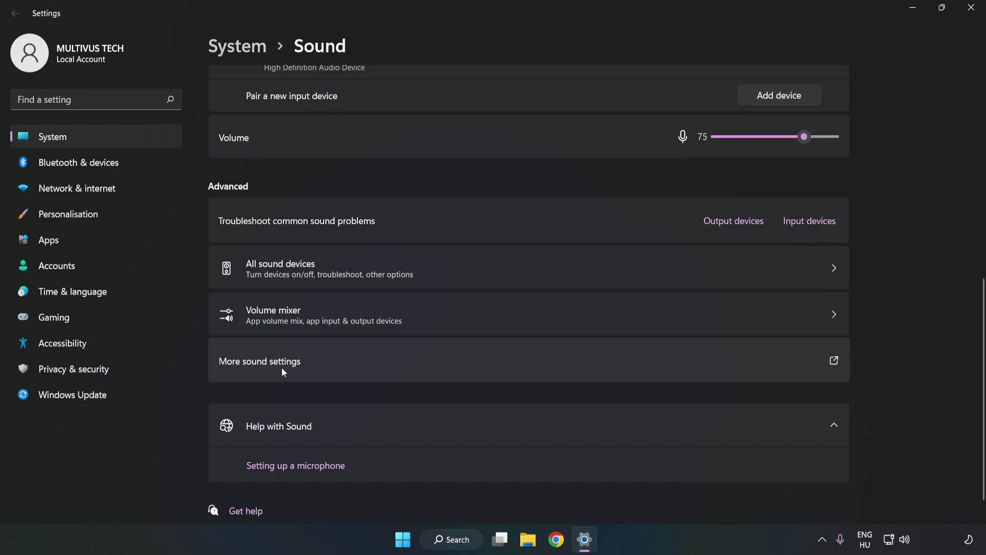
- Disable the CABLE Input playback device in the classic Sound dialog
left_click(429, 368)
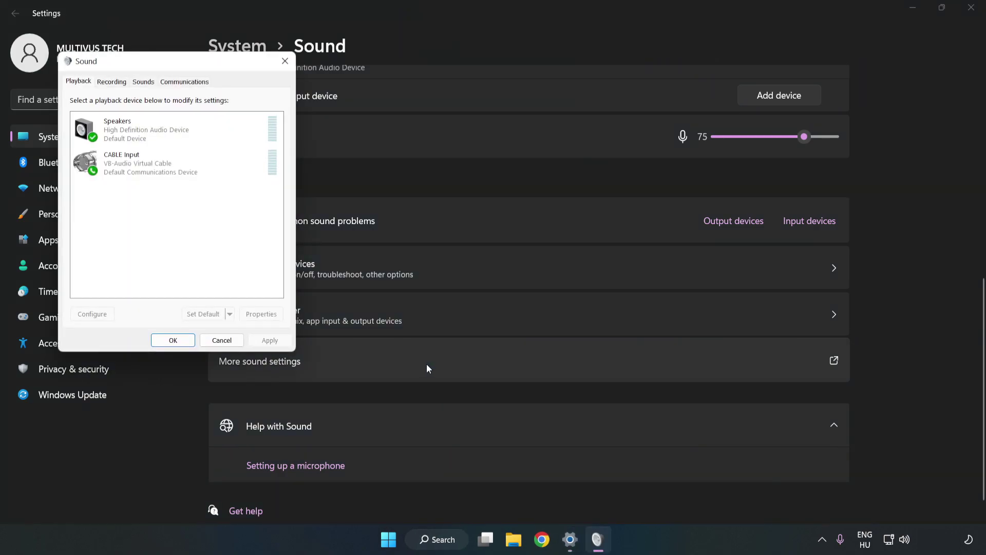
mouse_move(207, 67)
left_mouse_down()
mouse_move(346, 108)
mouse_move(509, 131)
left_mouse_up()
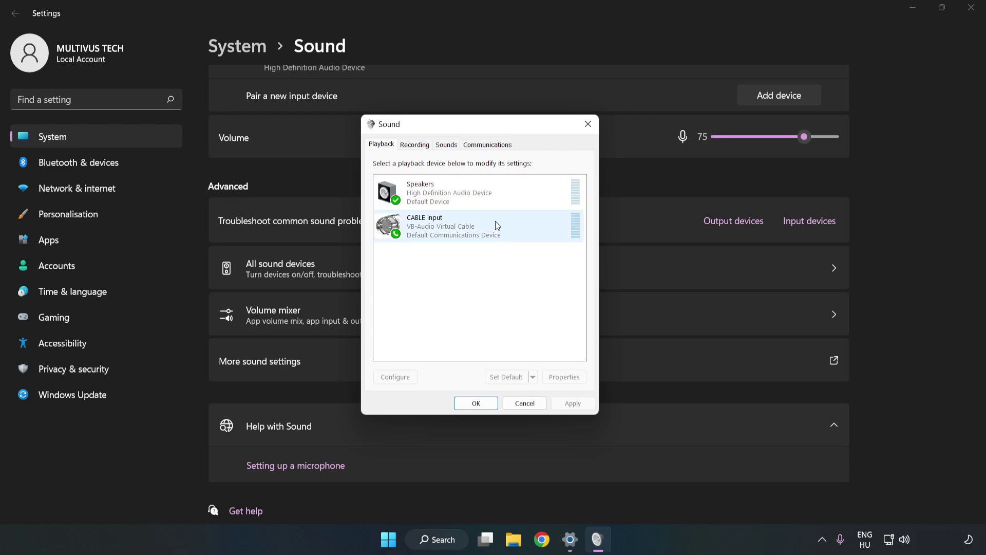
left_click(392, 227)
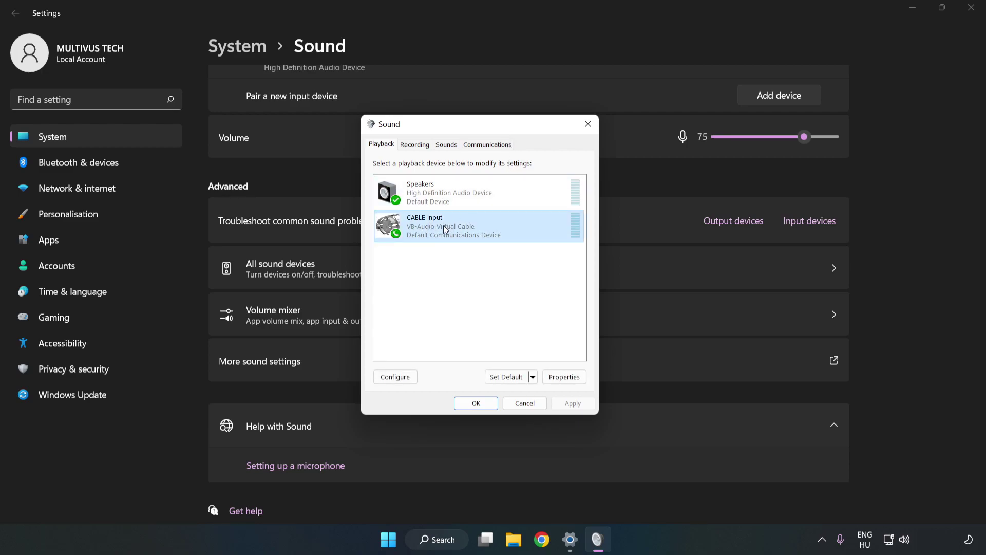
right_click(495, 225)
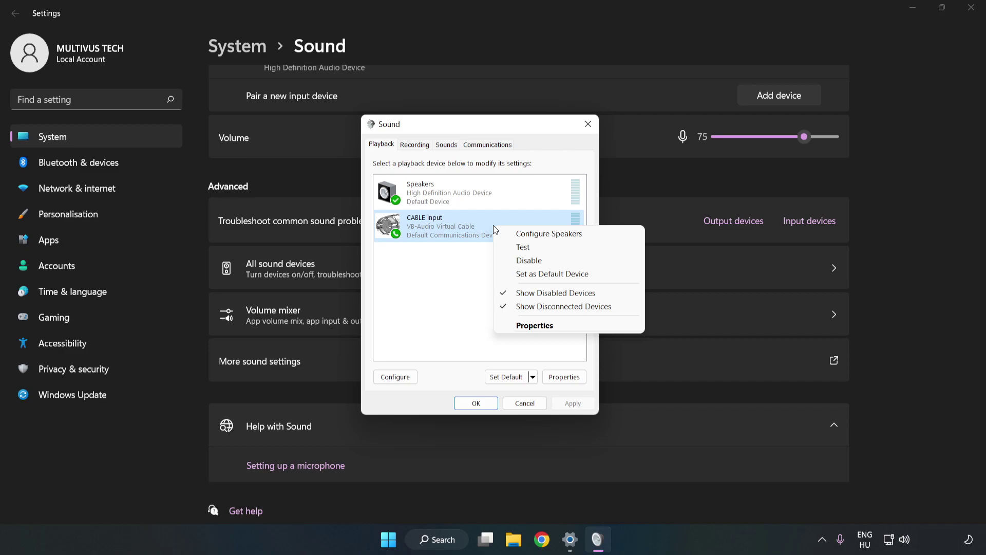
left_click(552, 263)
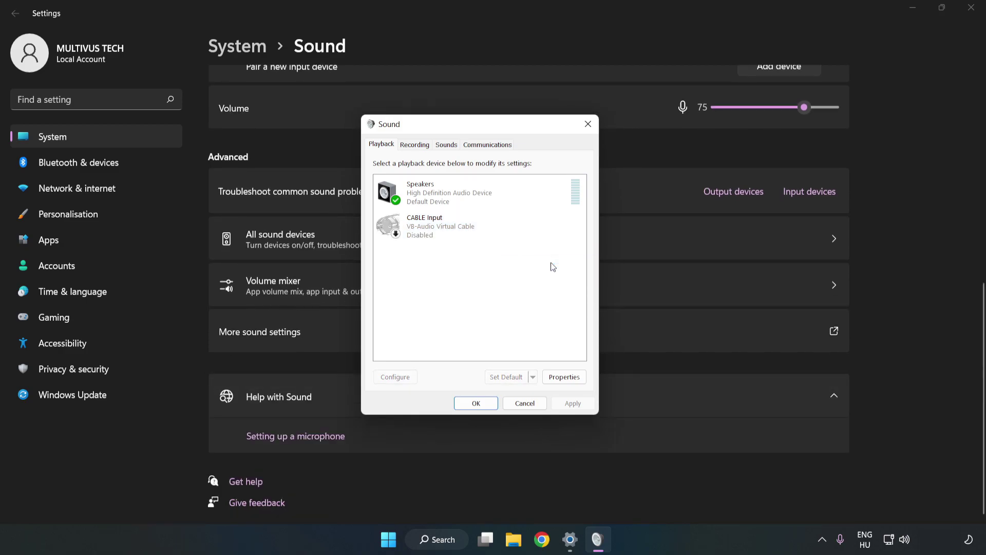
left_click(424, 206)
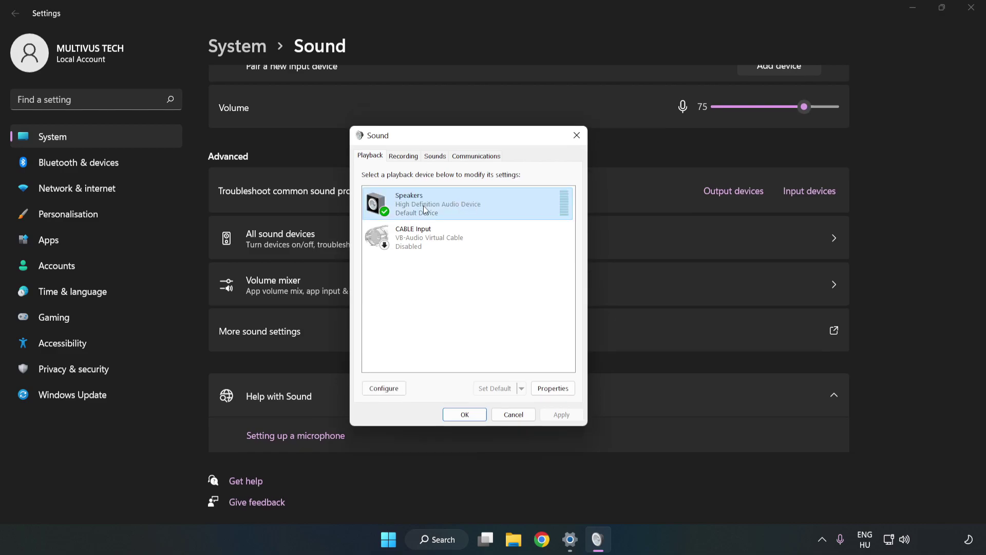
- Configure the Speakers as 7.1 Surround, keeping all optional and full-range speakers
right_click(504, 202)
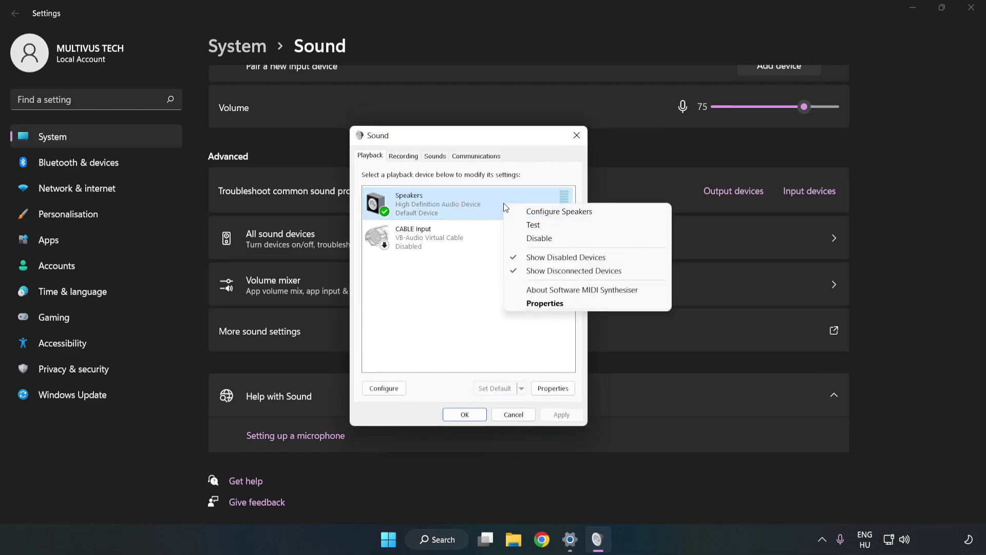
left_click(561, 213)
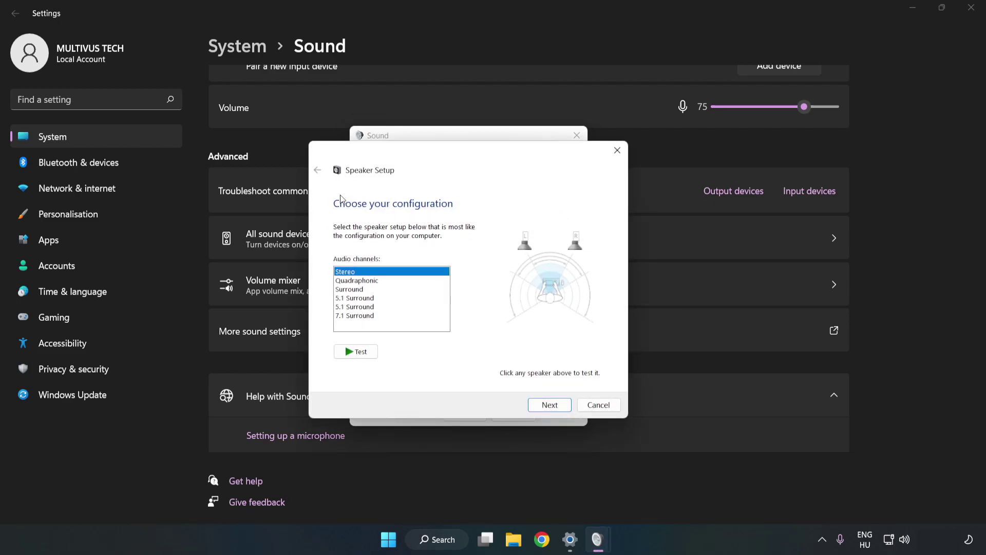
left_click(364, 289)
left_click(363, 318)
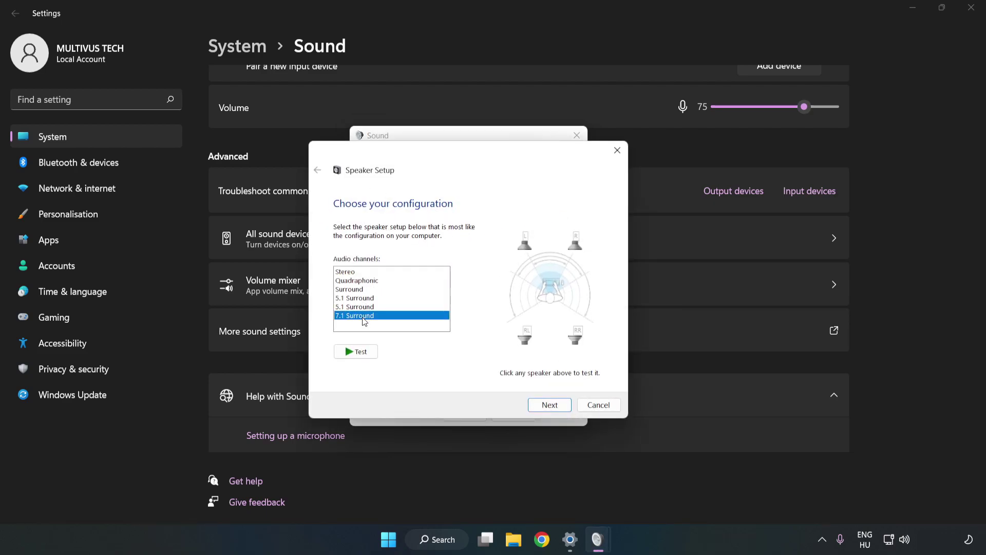
left_click(549, 406)
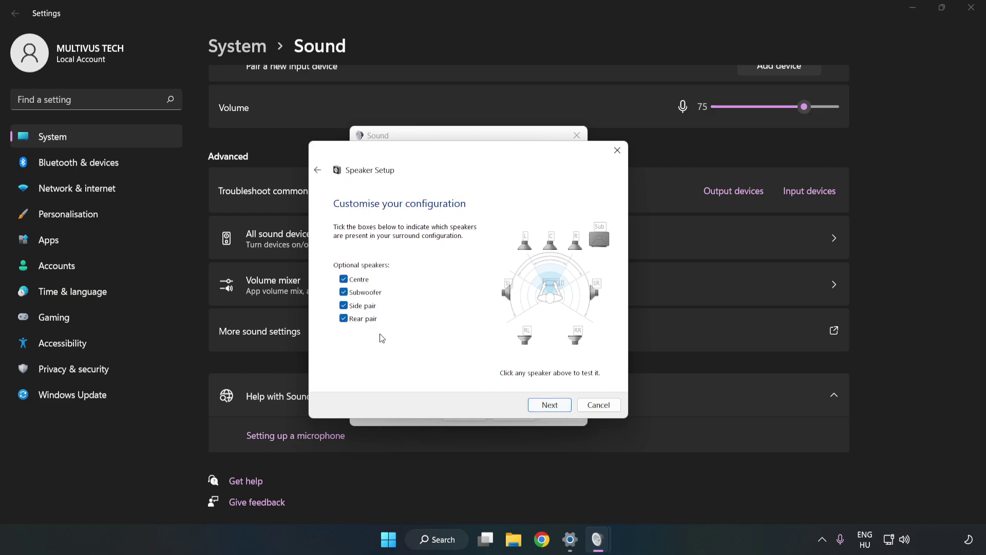
left_click(548, 405)
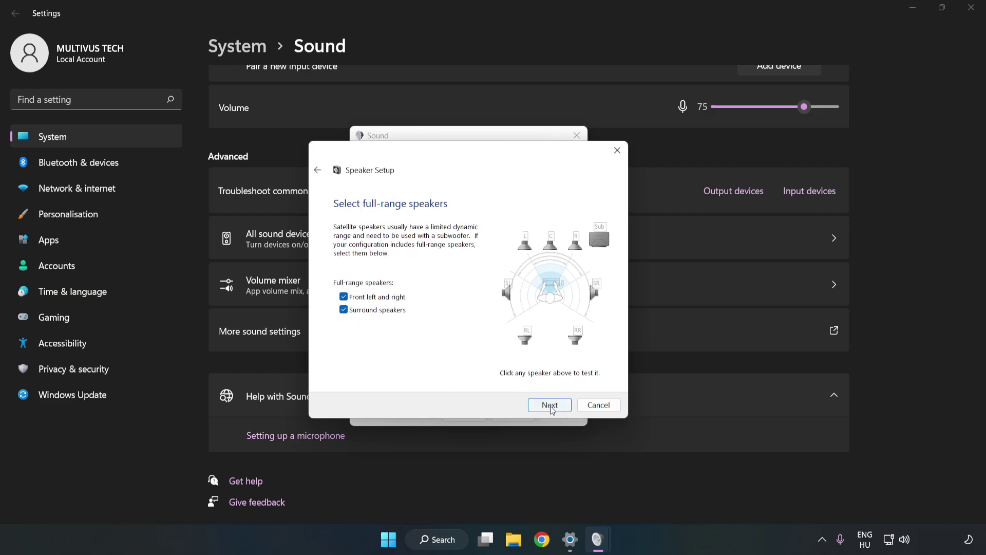
left_click(549, 405)
left_click(550, 406)
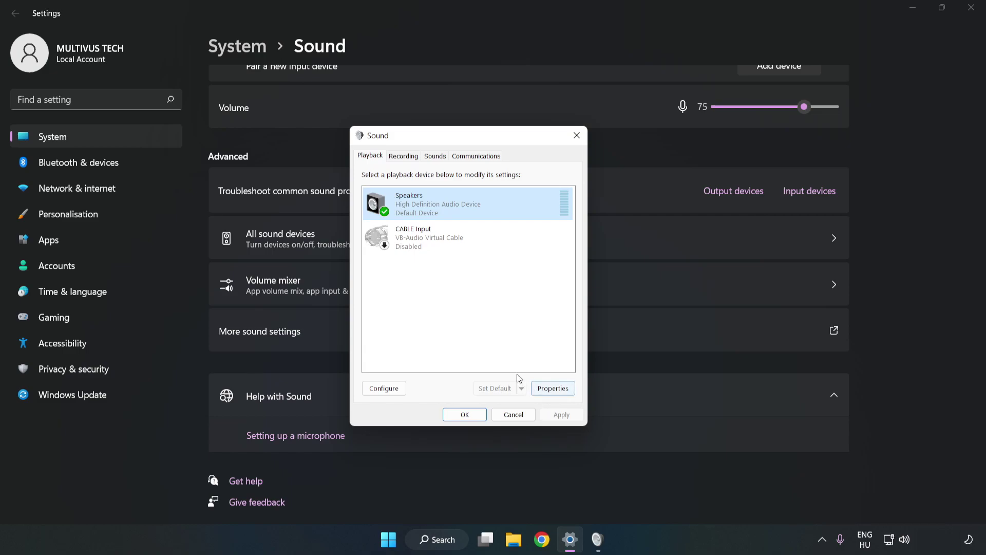
- Turn off all audio enhancements in Speakers Properties
left_click(553, 388)
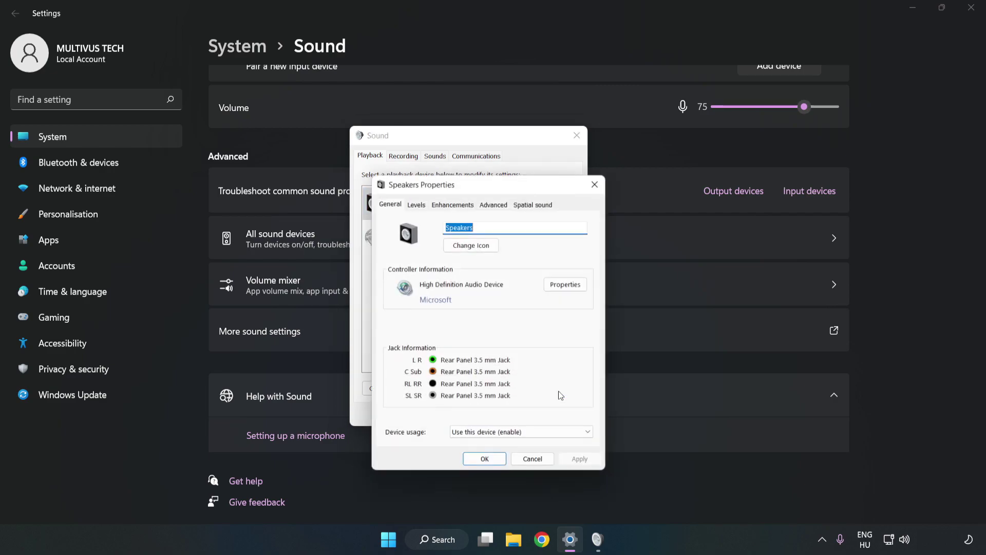
left_click_drag(474, 152, 468, 144)
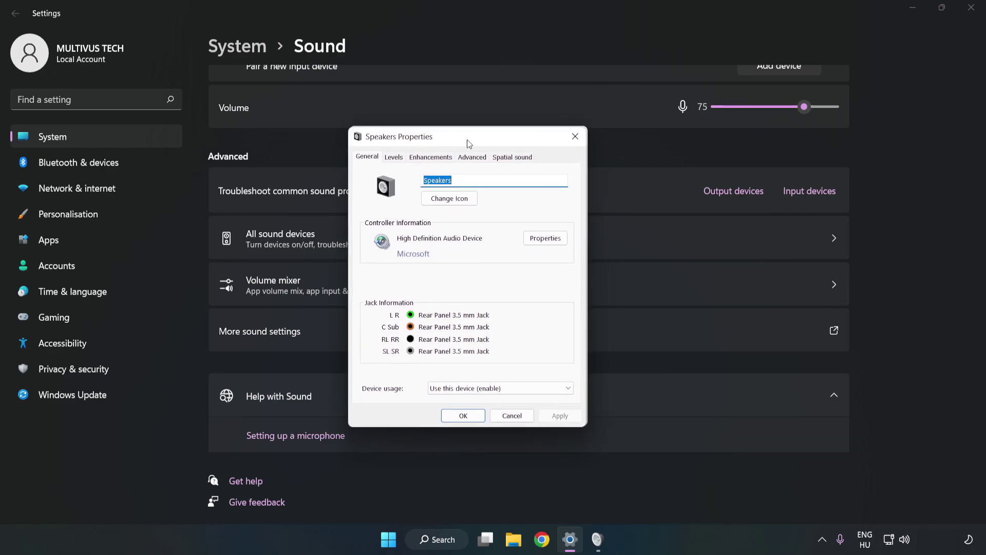
left_click(430, 159)
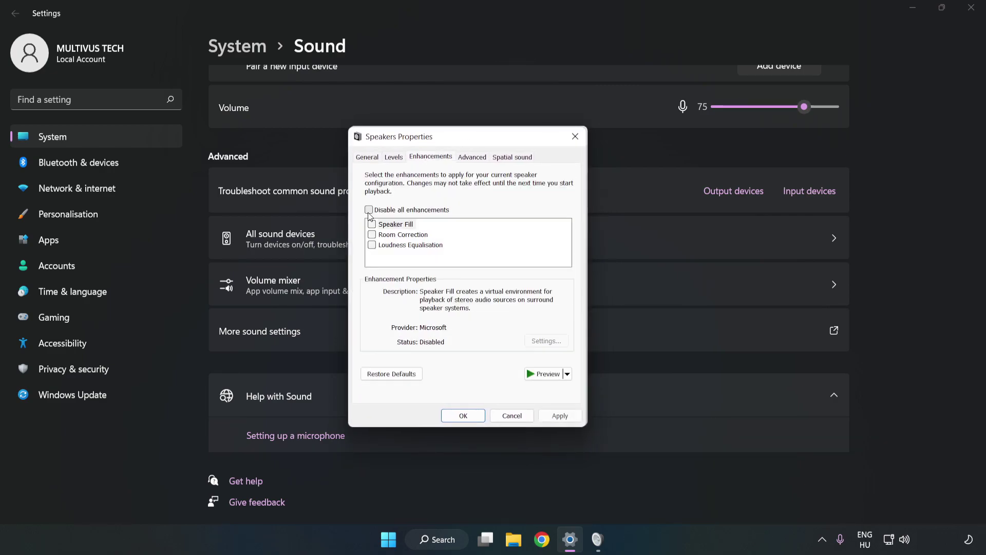
left_click(368, 210)
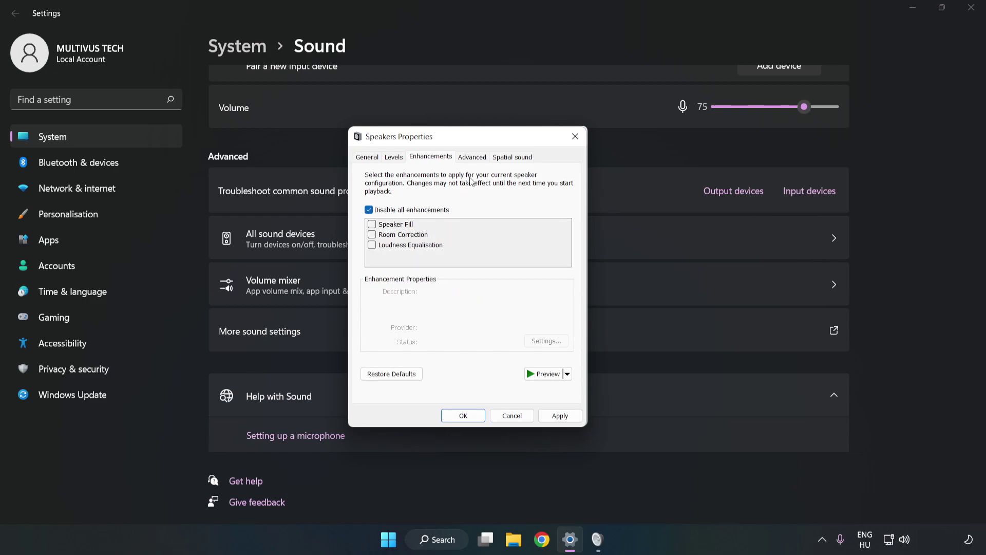
- Keep the 16 bit, 48000 Hz (DVD Quality) default format, apply, and close the dialogs
left_click(471, 158)
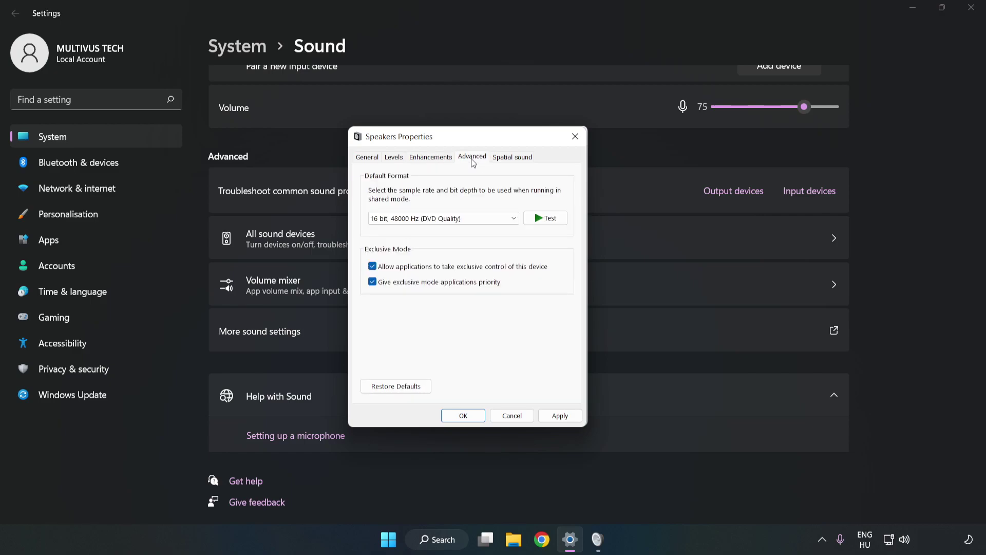
left_click(474, 219)
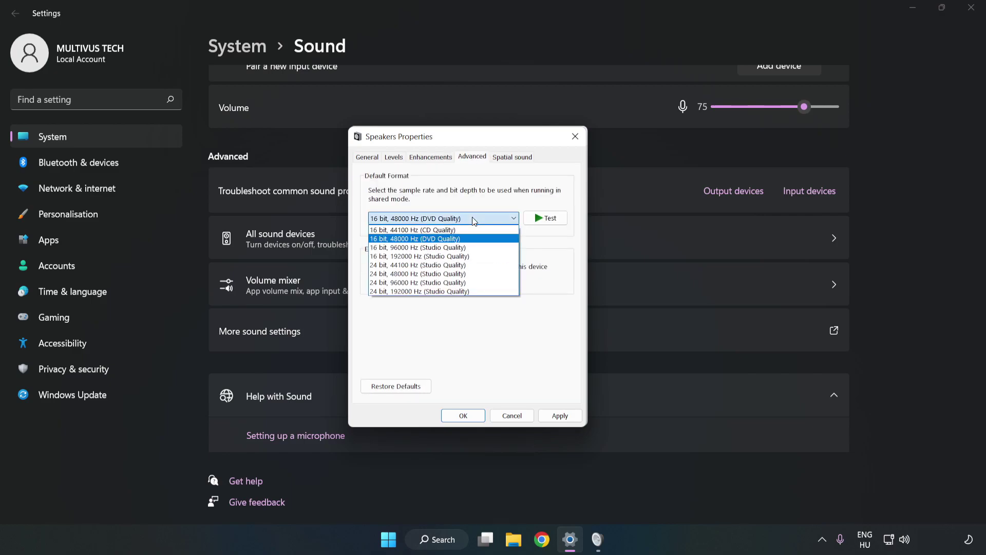
left_click(460, 241)
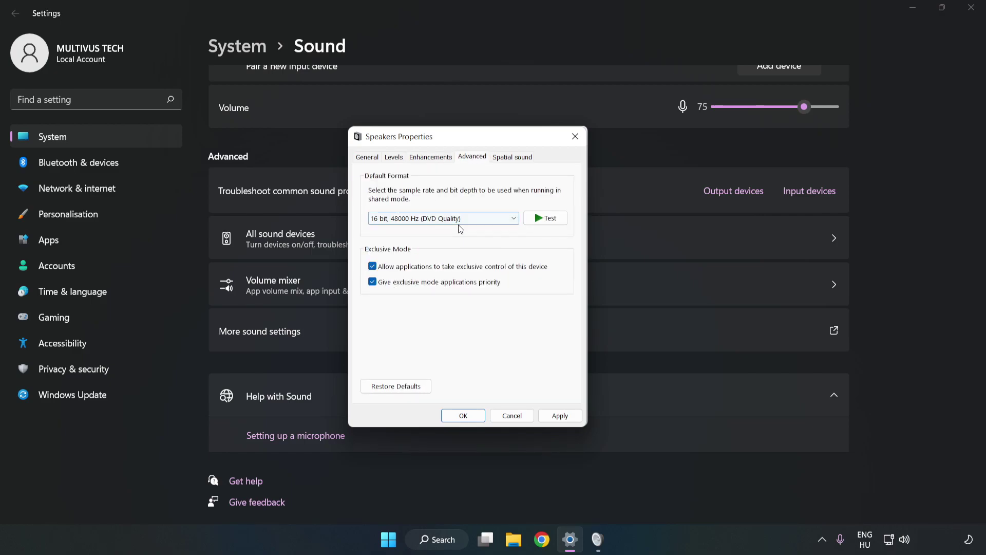
left_click(561, 416)
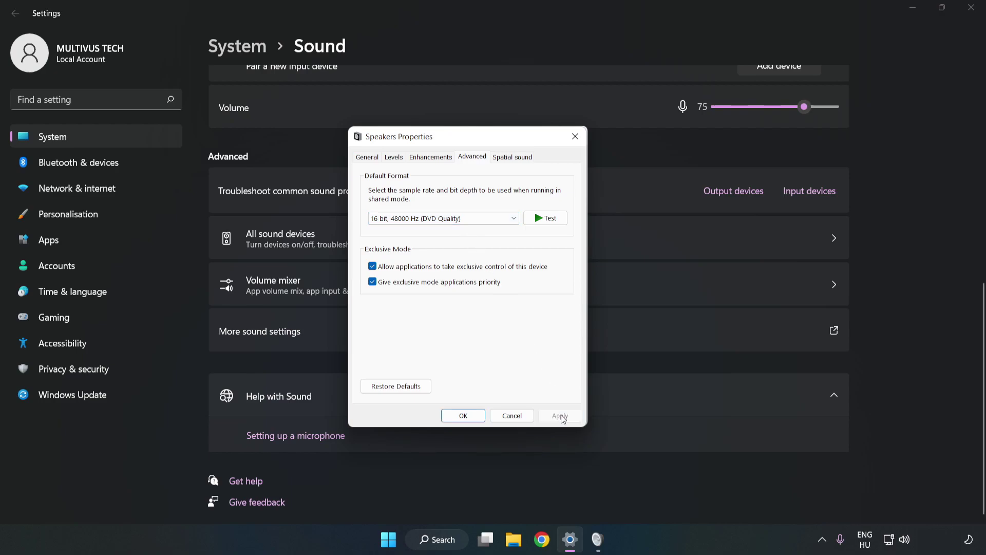
left_click(463, 416)
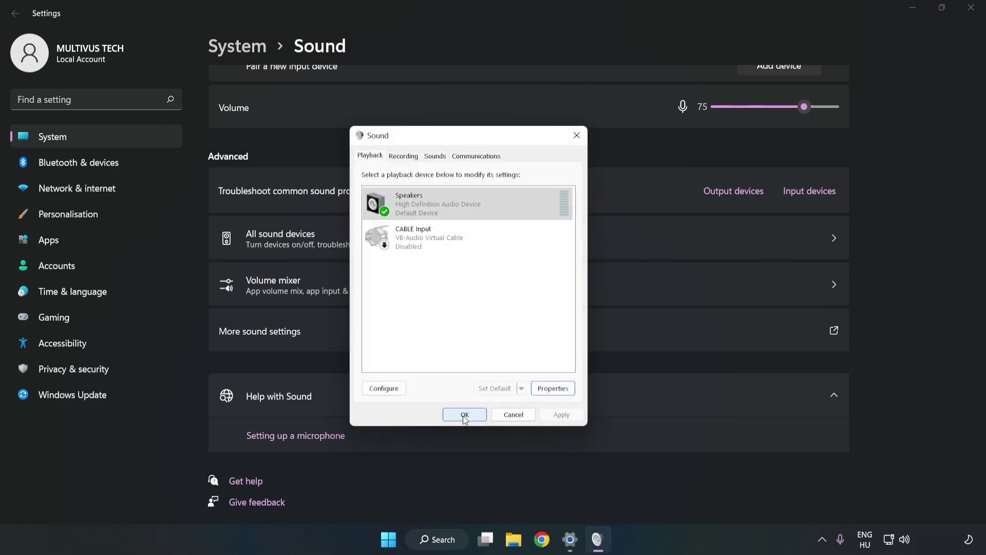
left_click(465, 416)
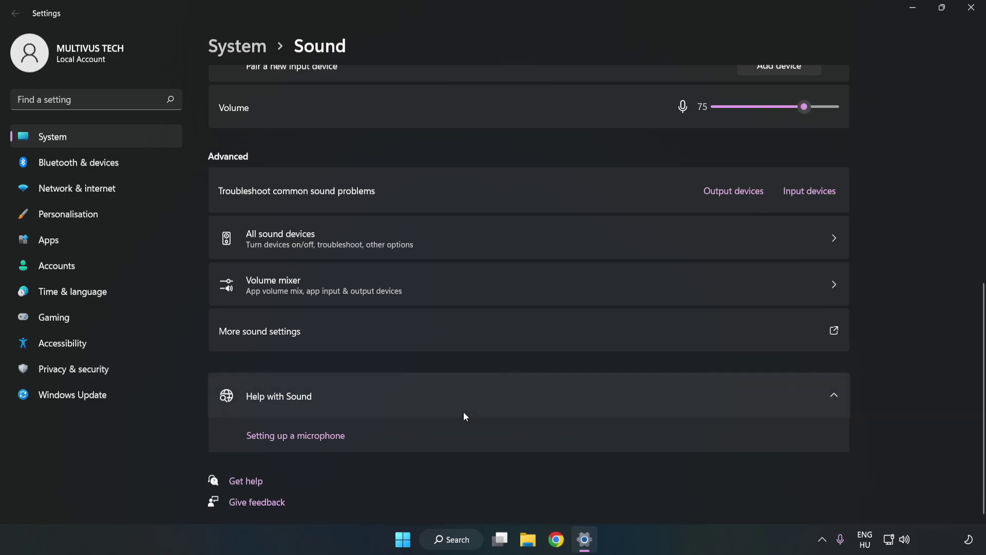
- Close the Settings window and glance at the Start menu's power options
left_click(971, 7)
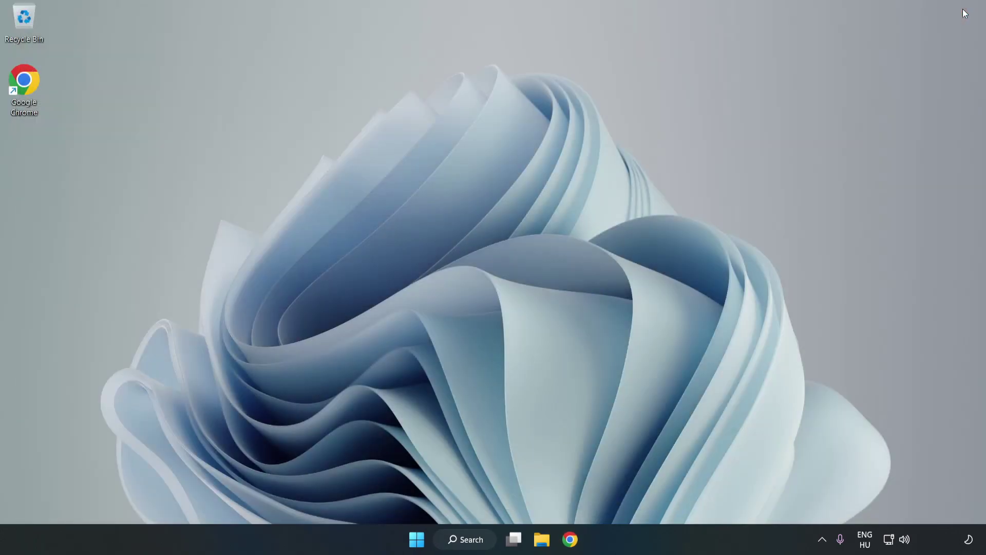
left_click(416, 539)
left_click(654, 497)
- Search for 'device manager' and launch the Device Manager best match
left_click(484, 542)
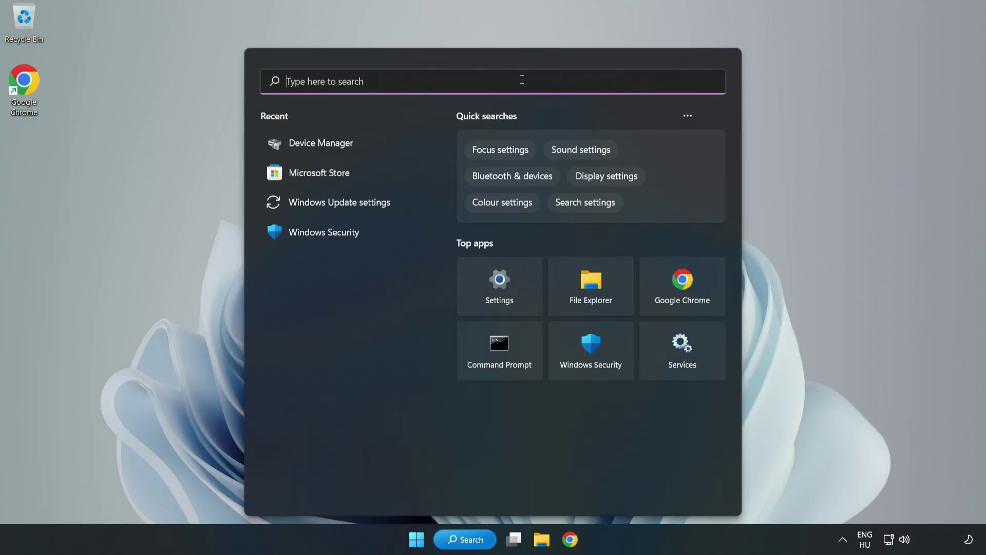
type("device mag")
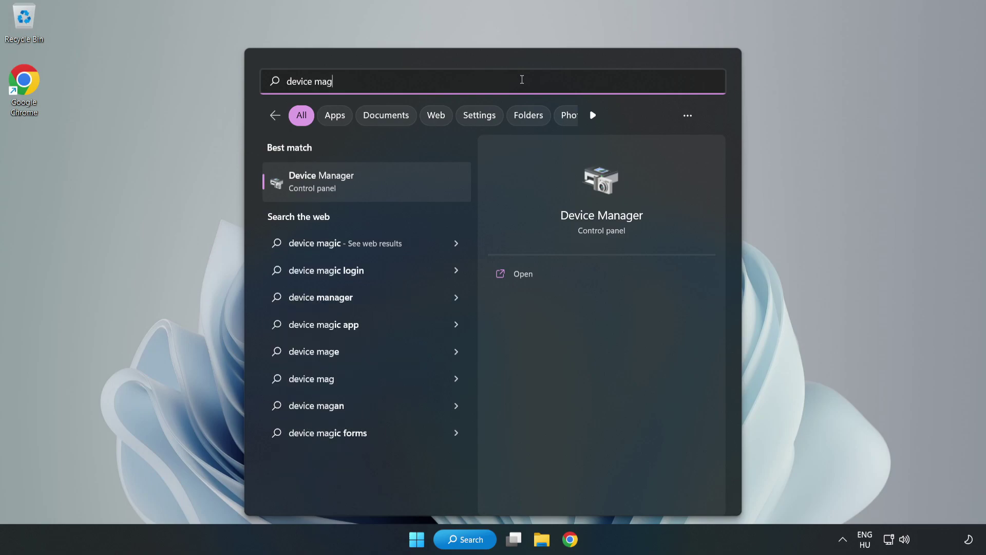
key("BackSpace")
type("nager")
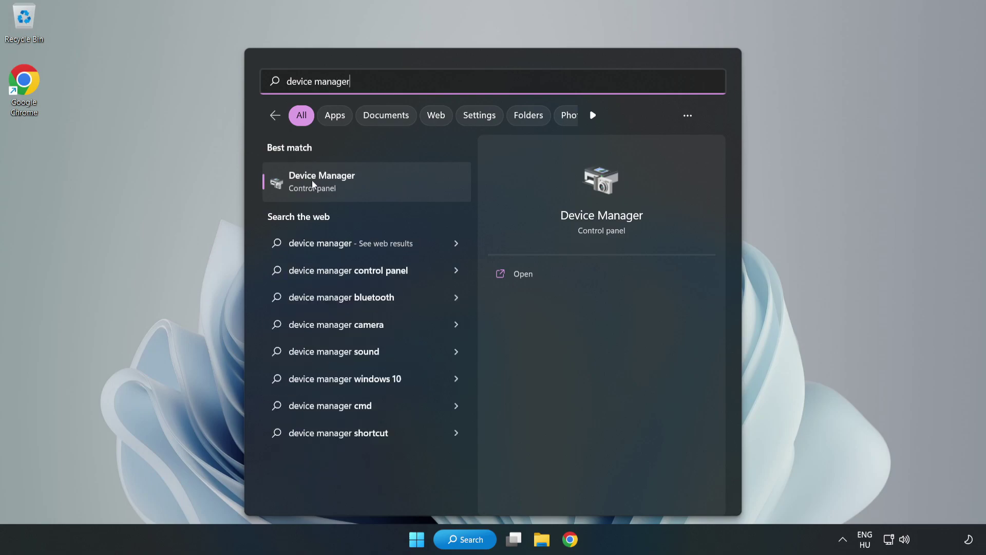
left_click(383, 185)
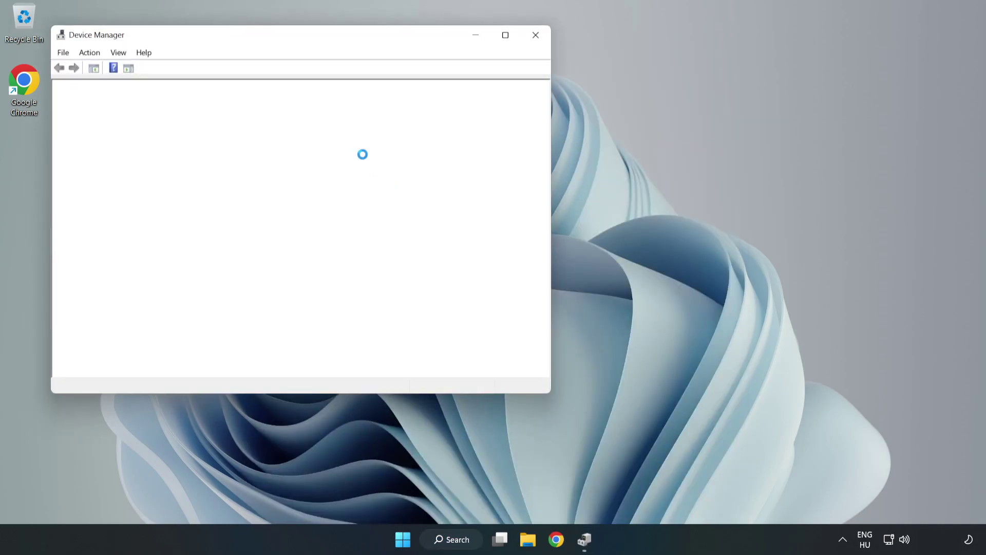
- Expand Sound, video and game controllers and open High Definition Audio Device's context menu
left_click_drag(275, 39, 456, 81)
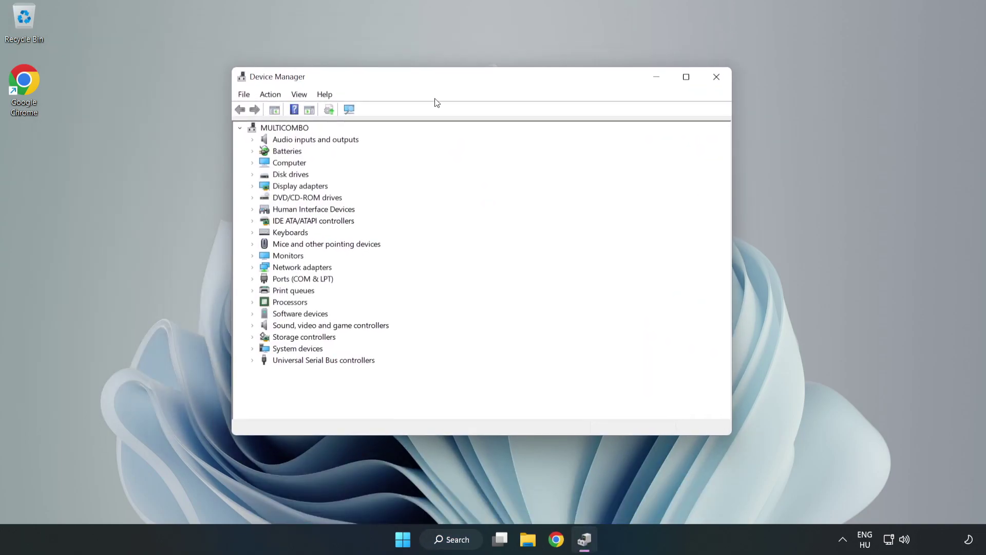
left_click(278, 327)
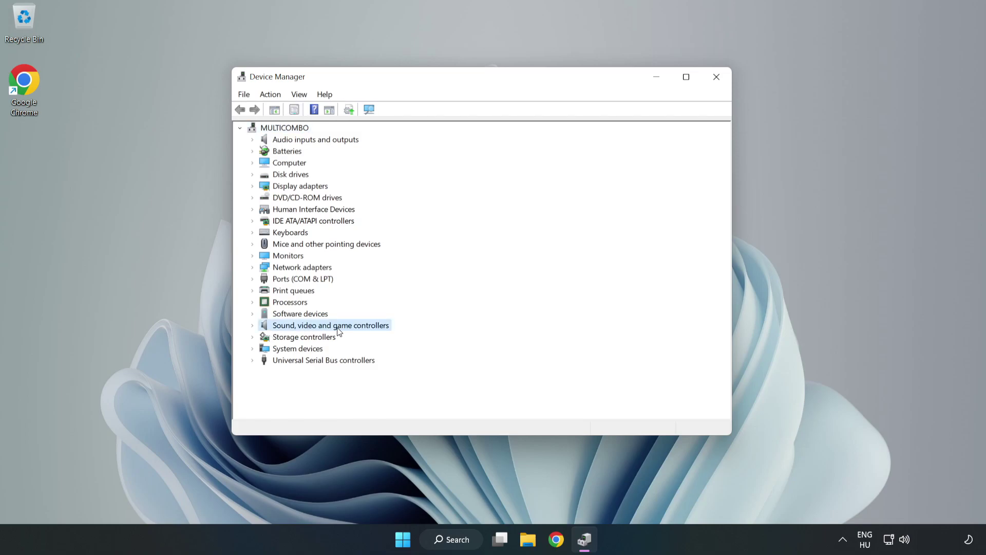
left_click(253, 326)
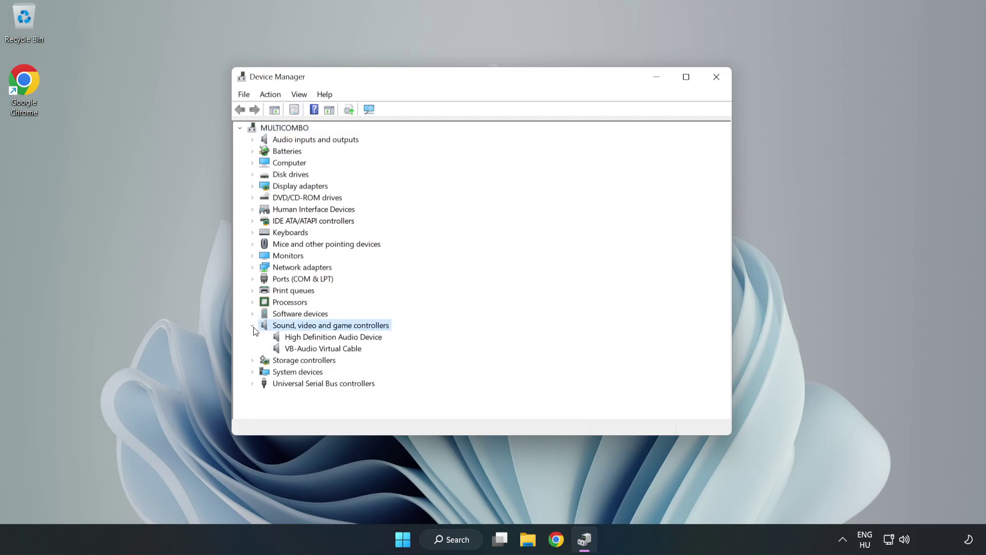
left_click(302, 337)
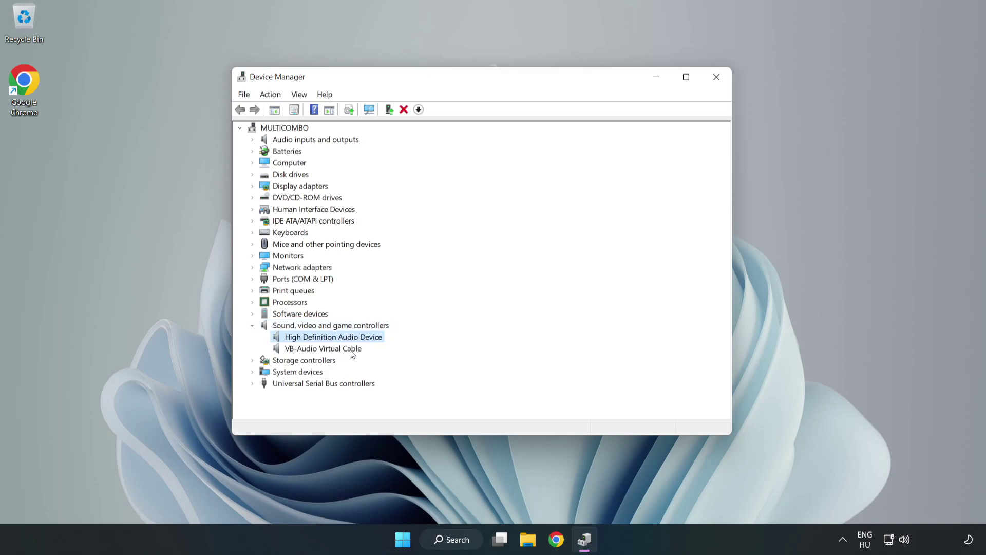
right_click(365, 338)
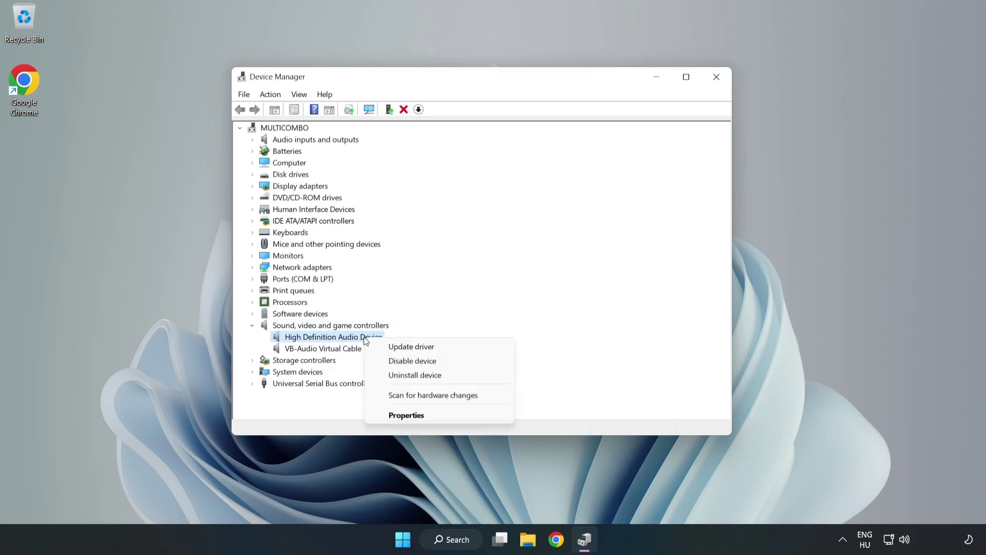
- Reinstall the High Definition Audio Device driver from the compatible drivers on this computer
left_click(448, 347)
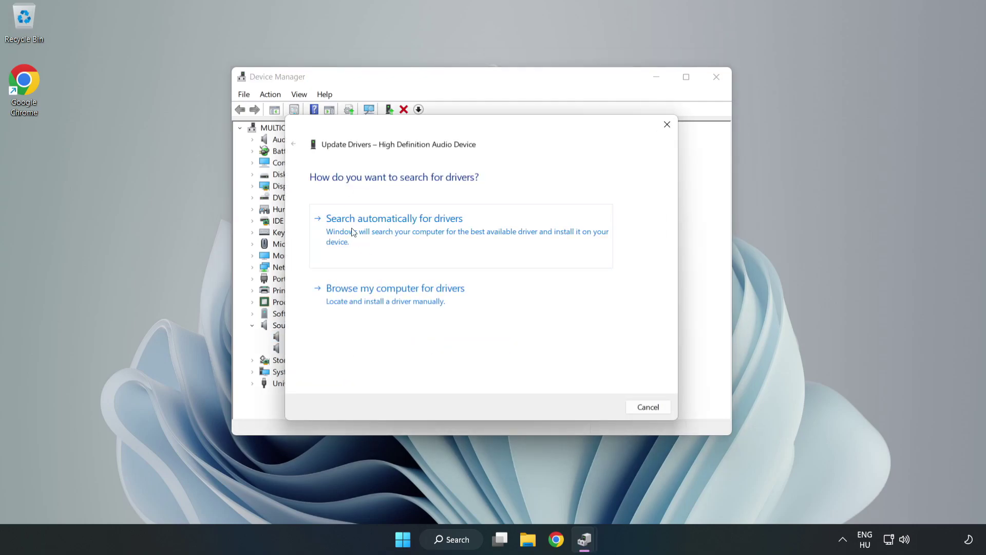
left_click(429, 301)
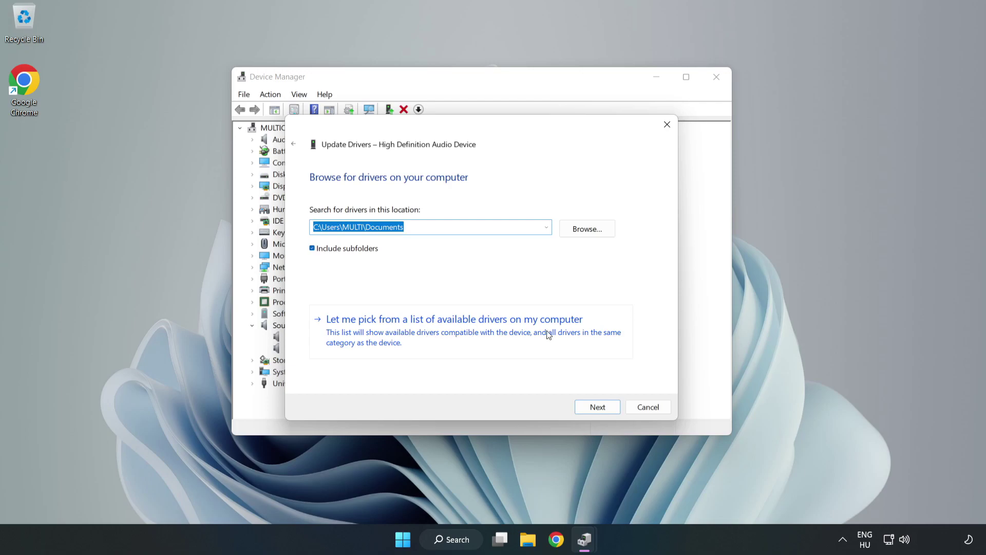
left_click(513, 337)
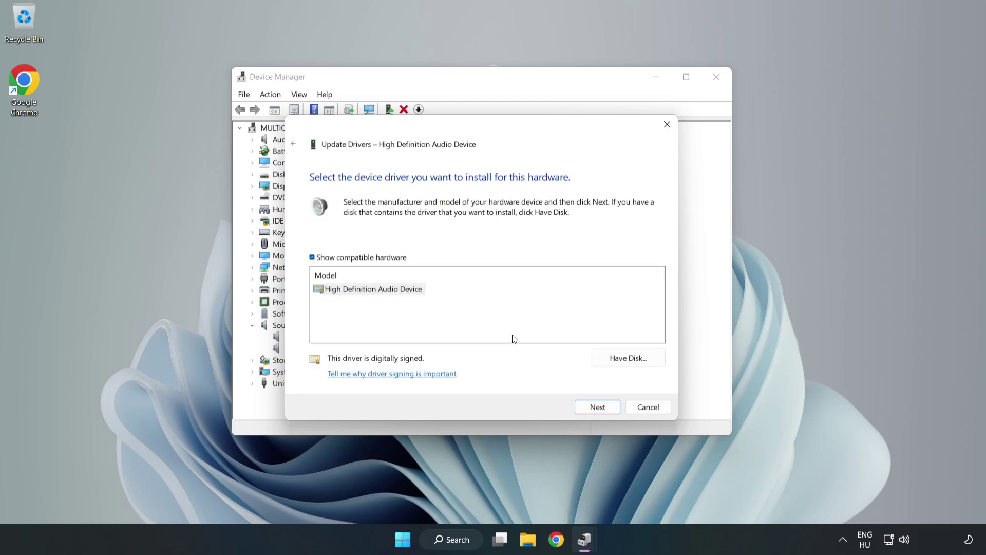
left_click(330, 292)
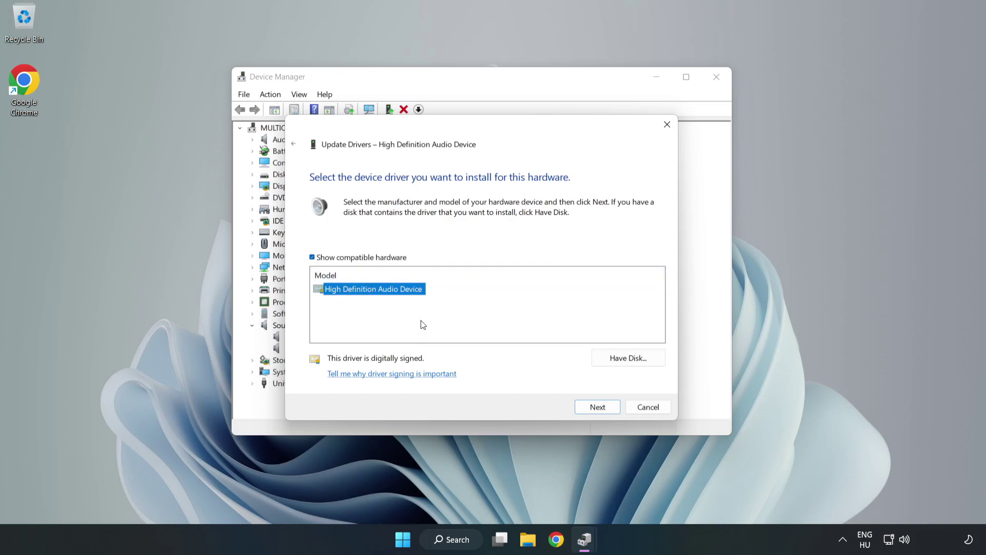
left_click(598, 411)
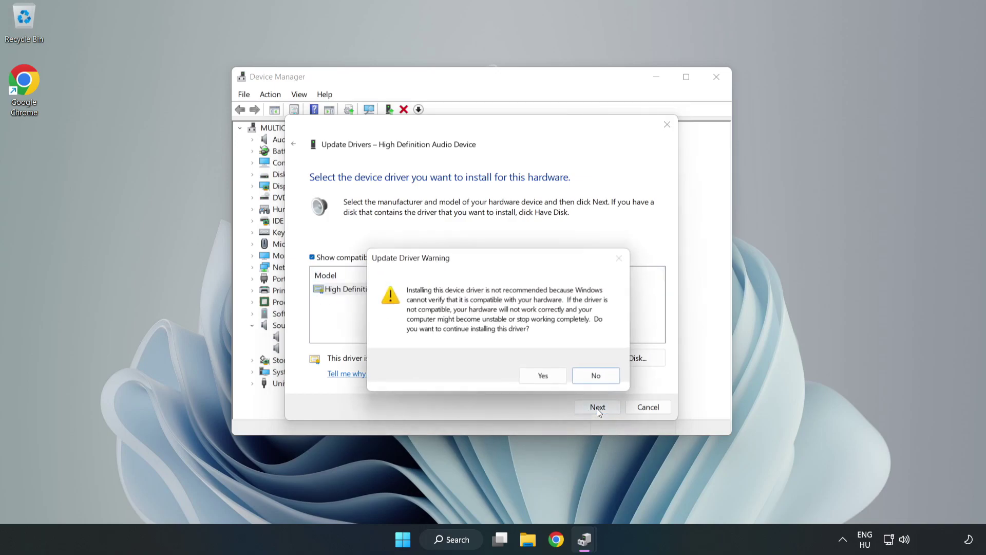
left_click(543, 376)
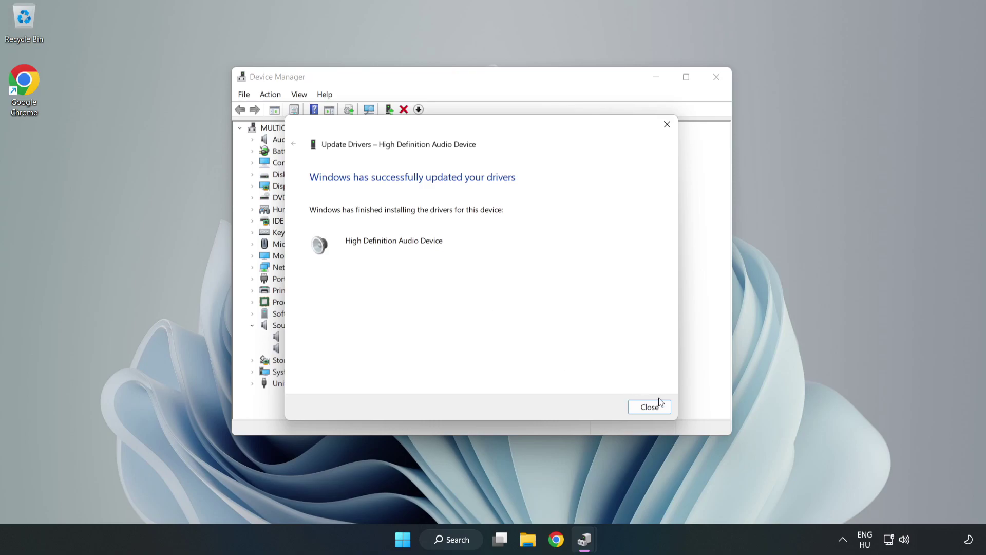
left_click(649, 408)
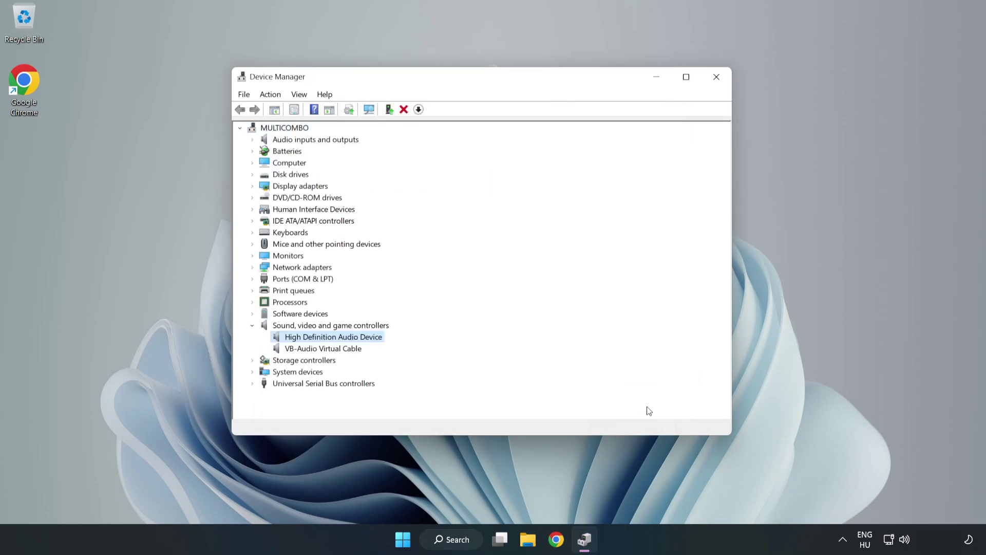
- Close Device Manager and bring up the power options from the Start menu
left_click(716, 77)
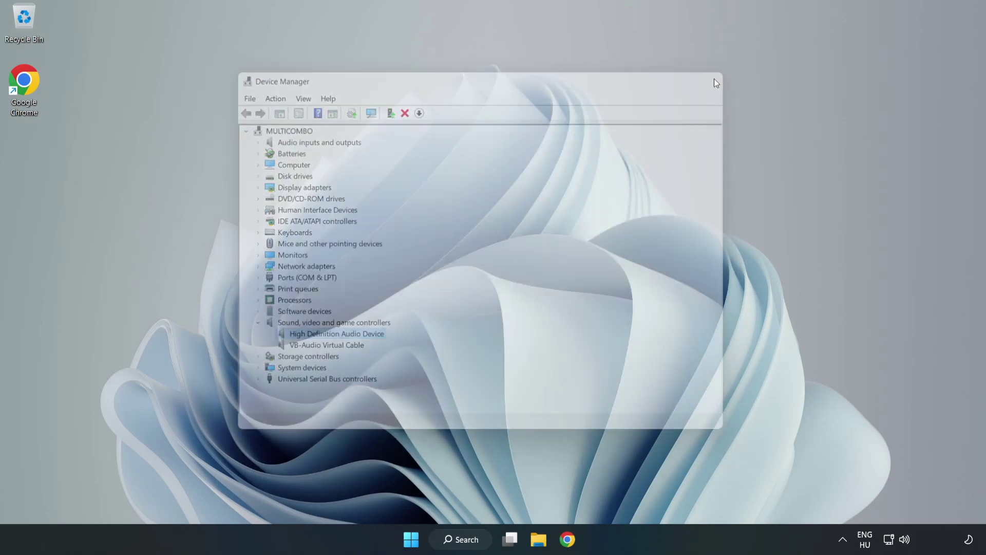
left_click(418, 539)
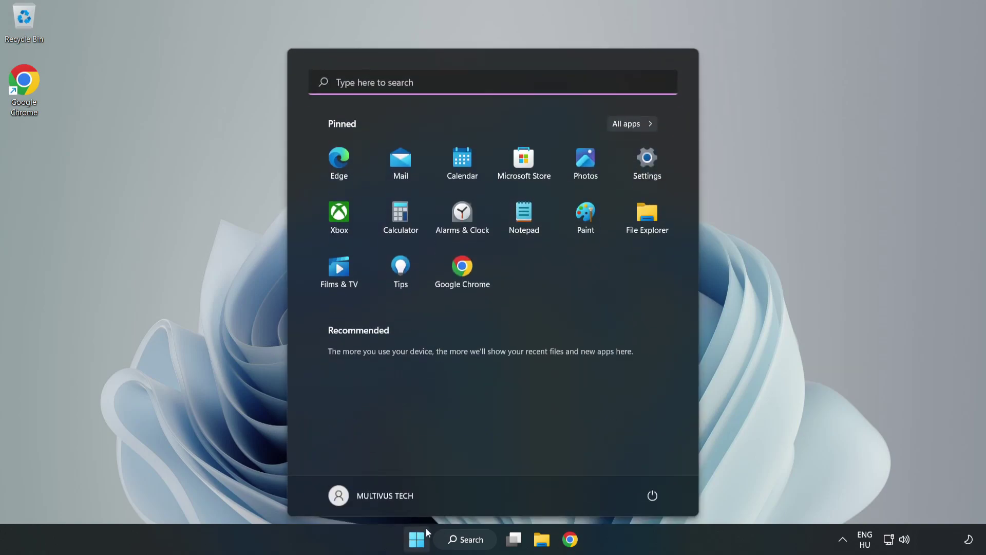
left_click(650, 493)
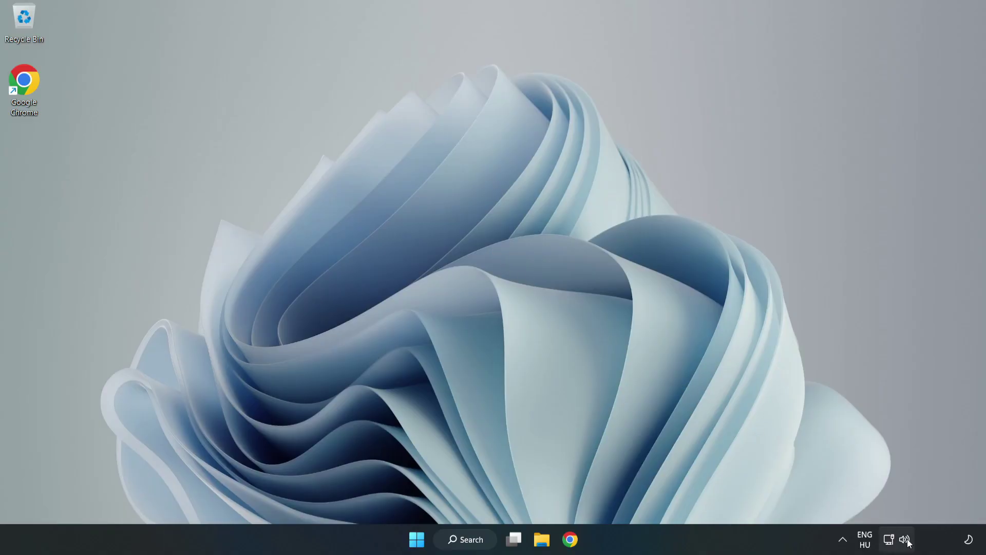
- Launch the Playing Audio troubleshooter from the taskbar speaker icon's Troubleshoot sound problems option
right_click(907, 542)
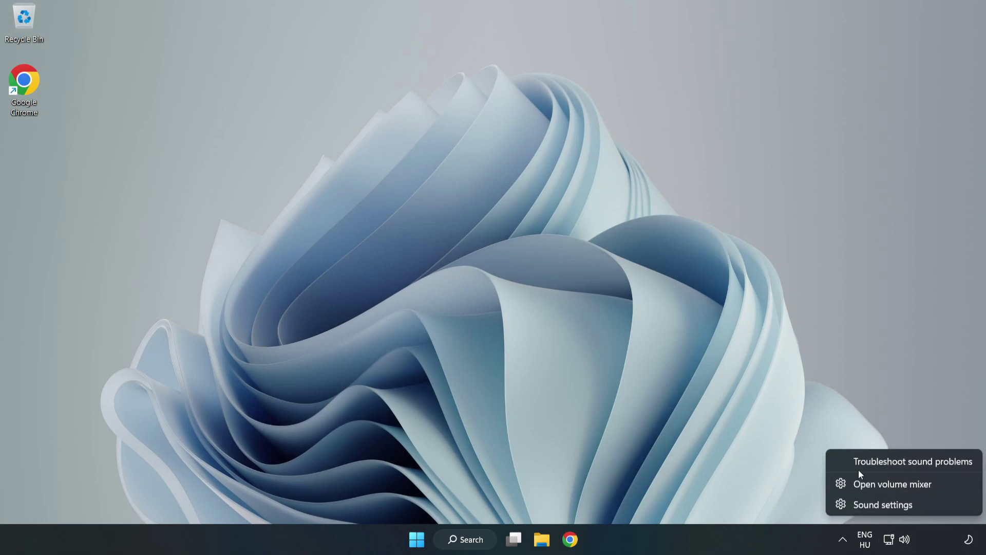
left_click(890, 461)
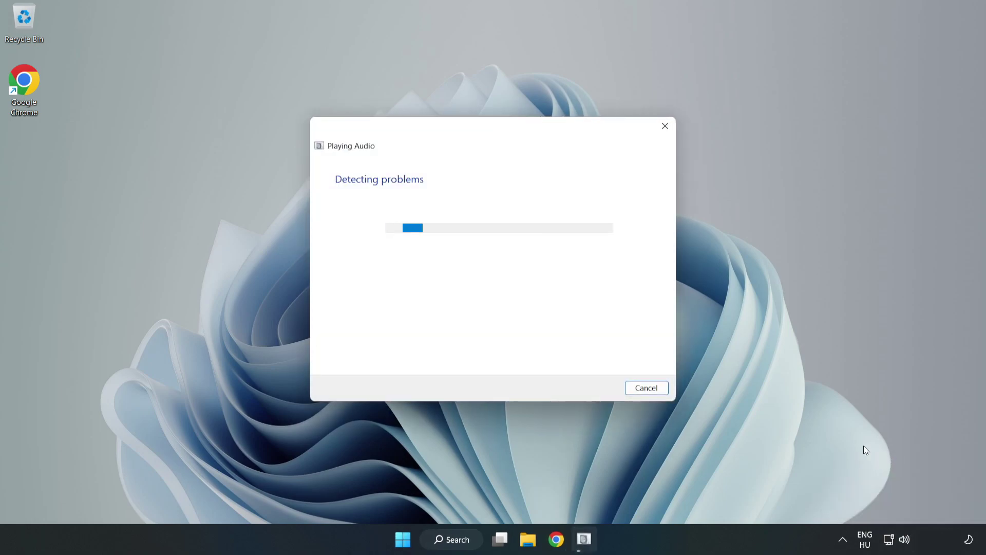